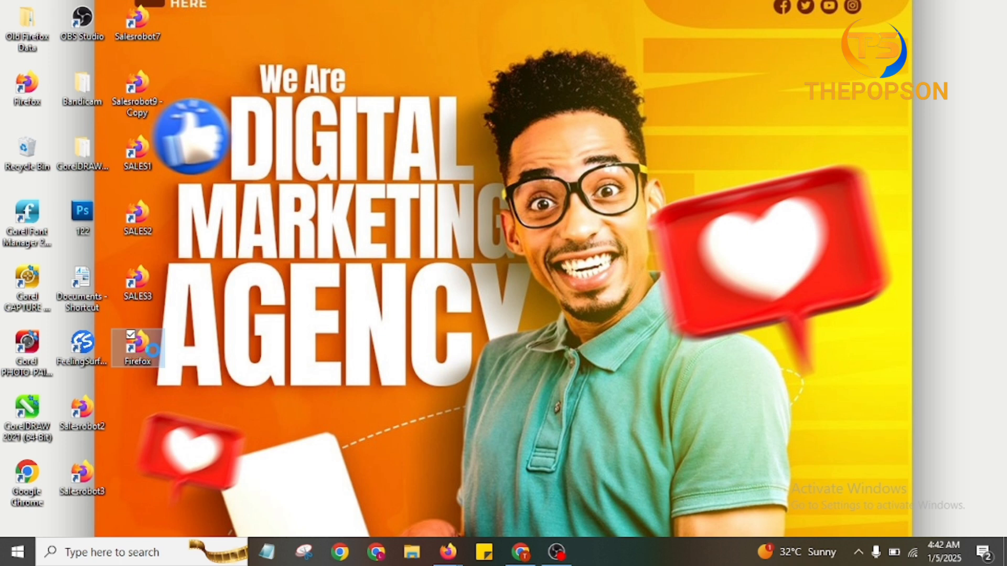
In the Firefox shortcut's Properties, delete the trailing -P from Target and retype -P
right_click(154, 352)
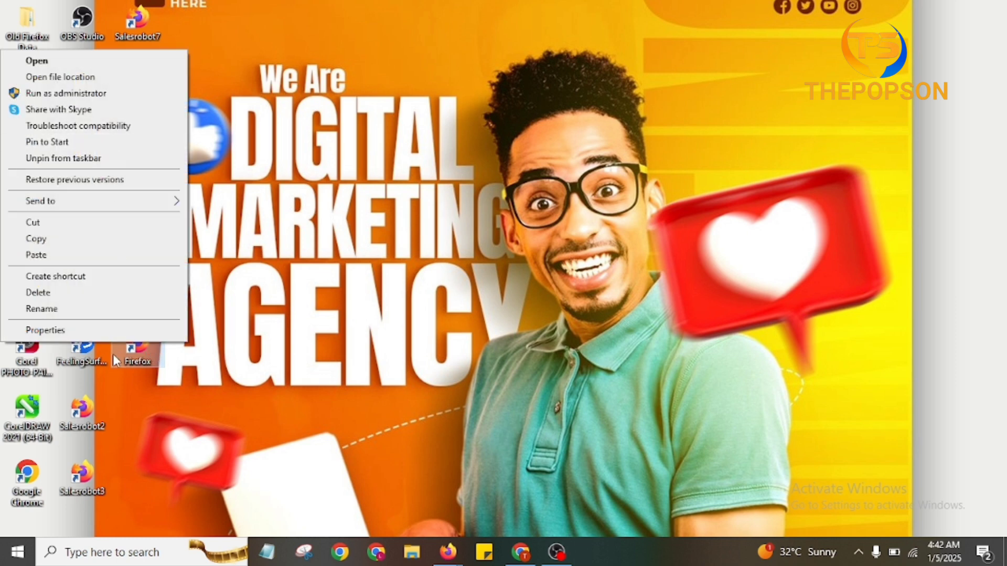
click(83, 330)
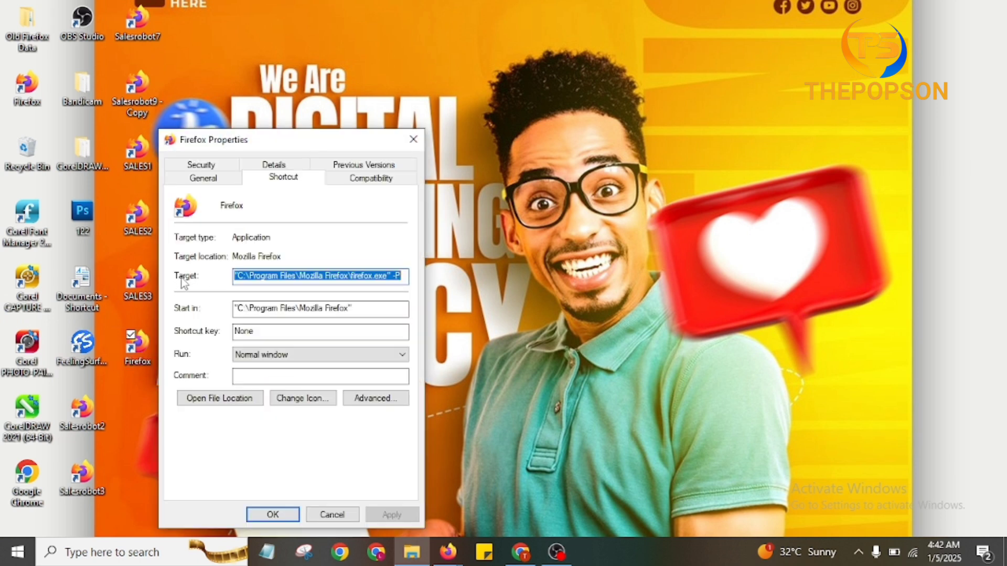
click(359, 278)
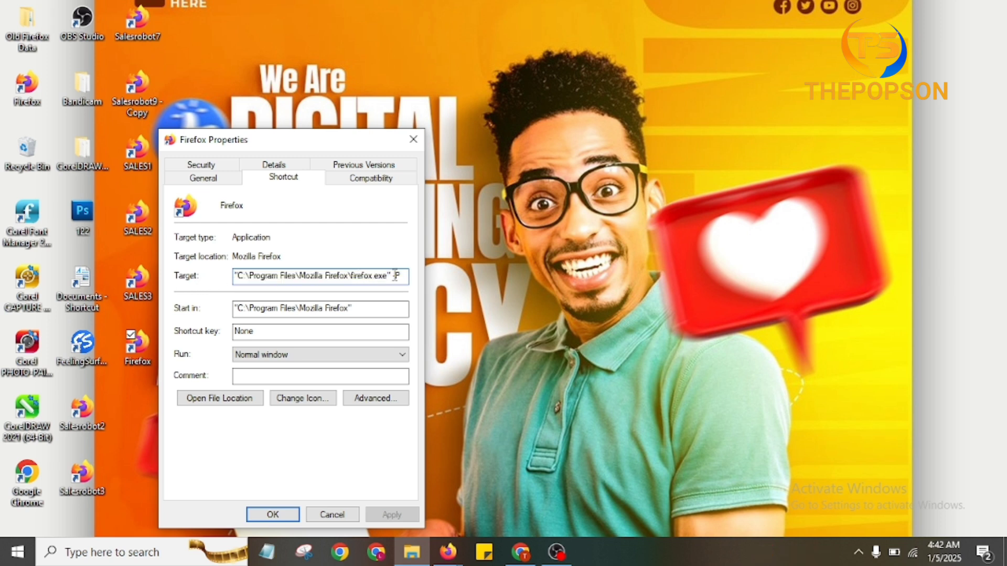
drag(395, 275, 407, 275)
key(BackSpace)
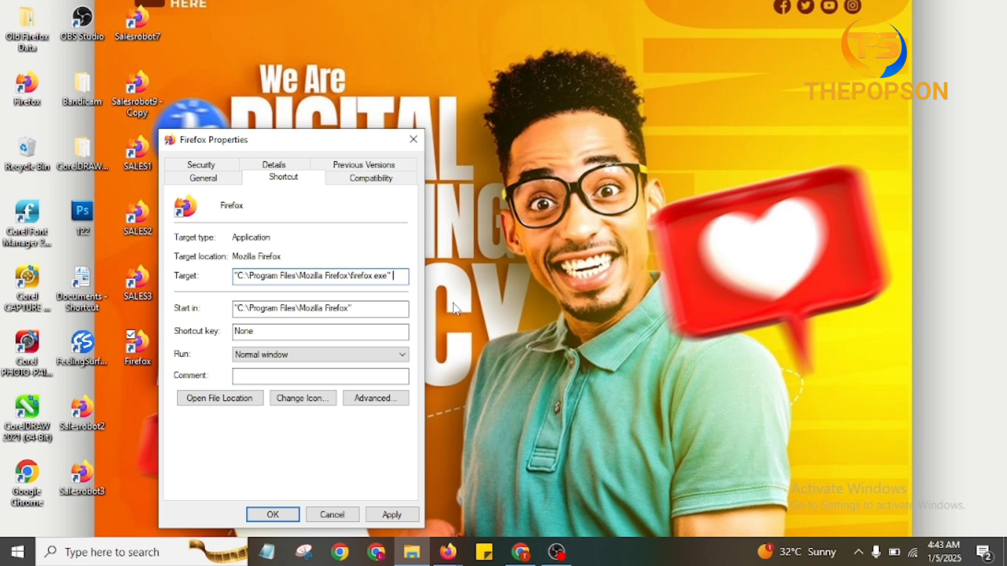
text(-P)
Discard that edit, then verify the top-left Firefox shortcut's Target ends in -P and click OK
click(414, 140)
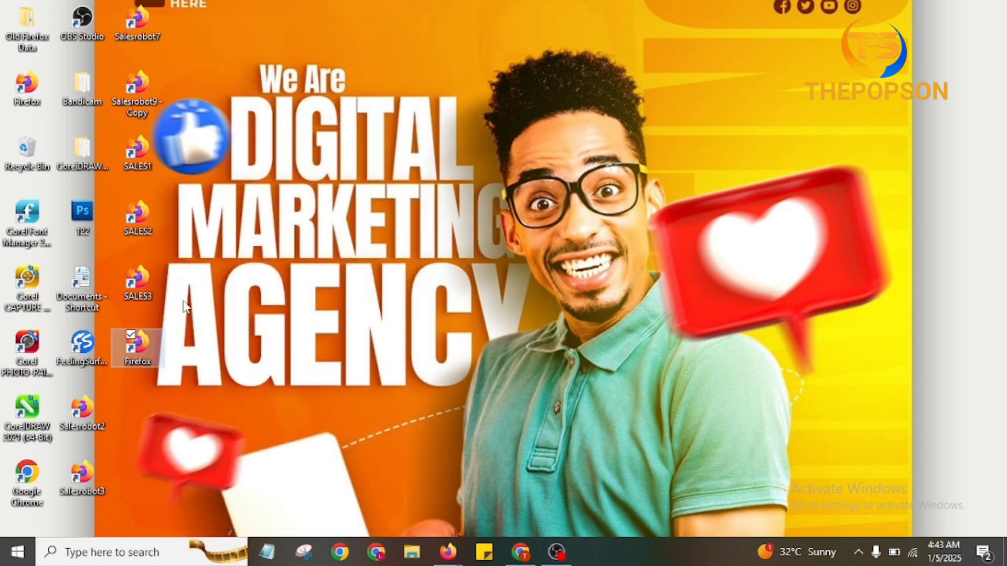
click(31, 84)
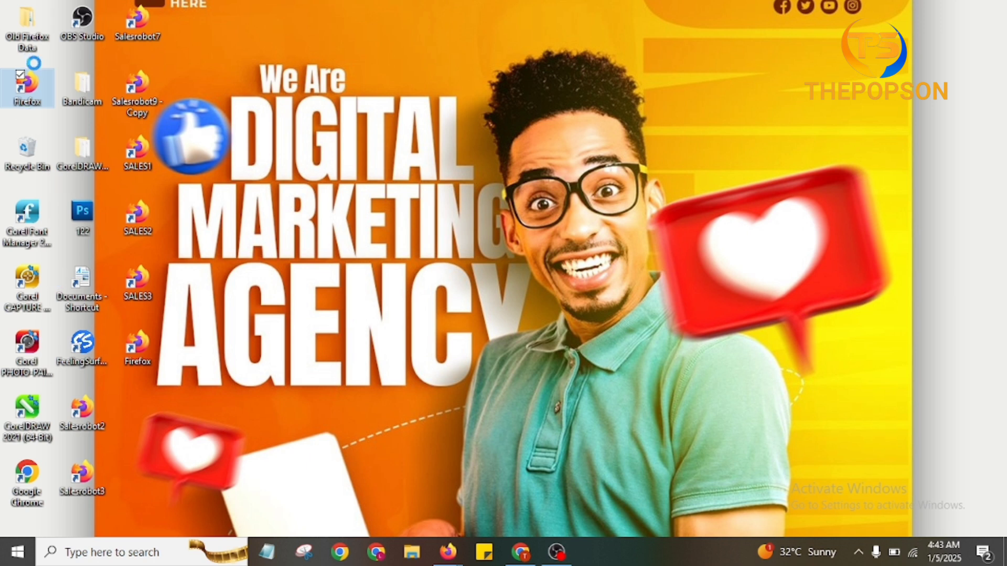
right_click(34, 83)
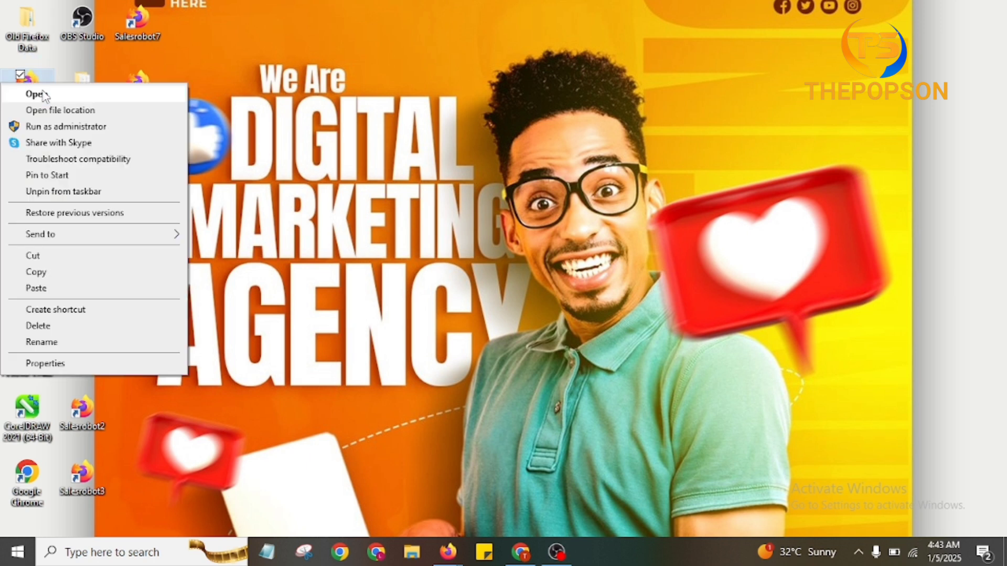
click(61, 363)
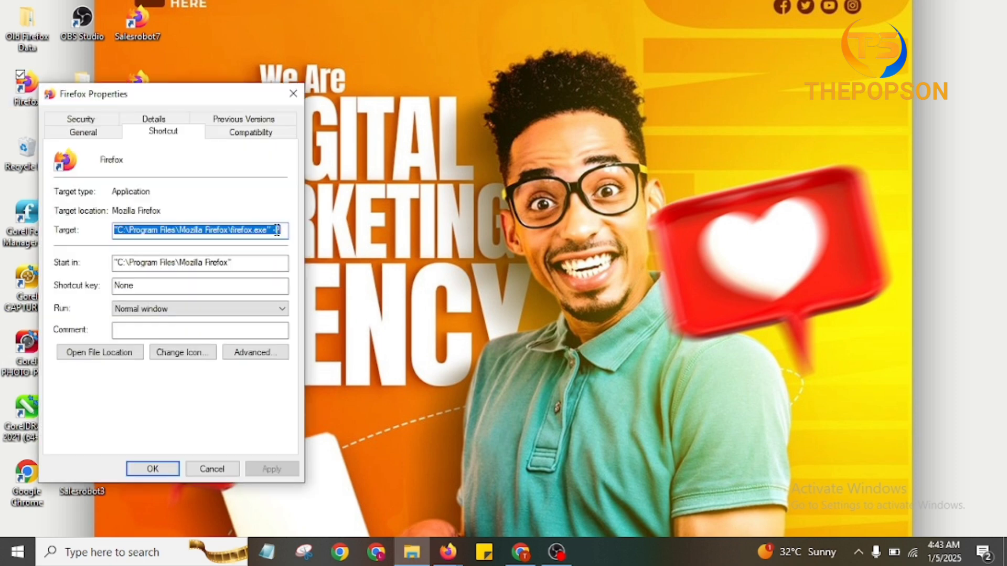
click(282, 231)
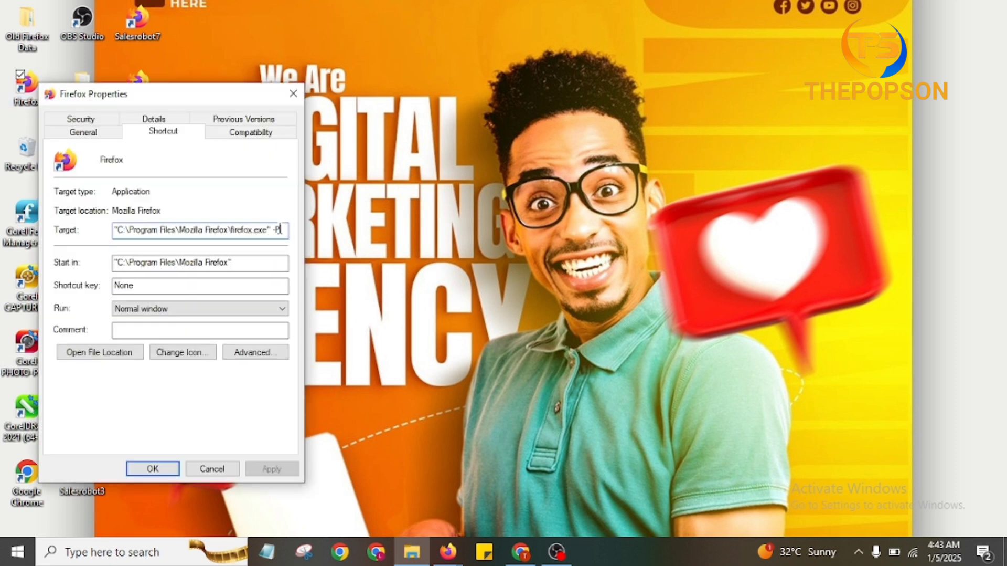
click(160, 469)
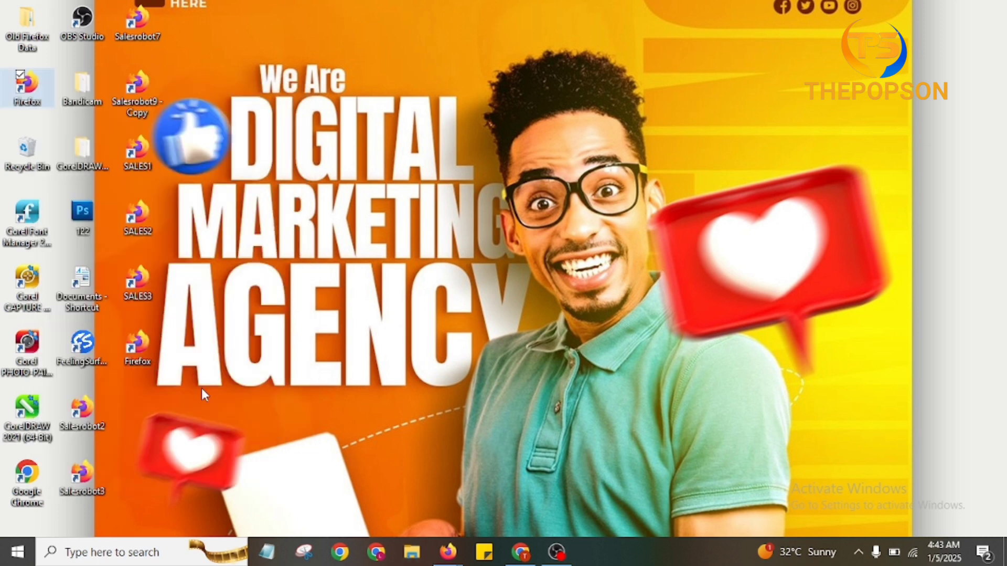
double_click(139, 342)
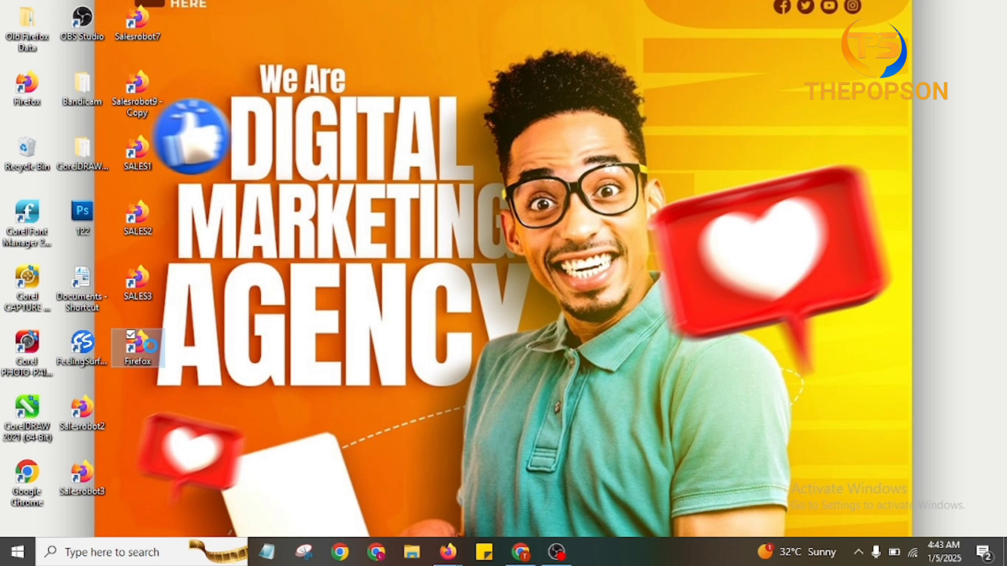
click(171, 360)
double_click(158, 349)
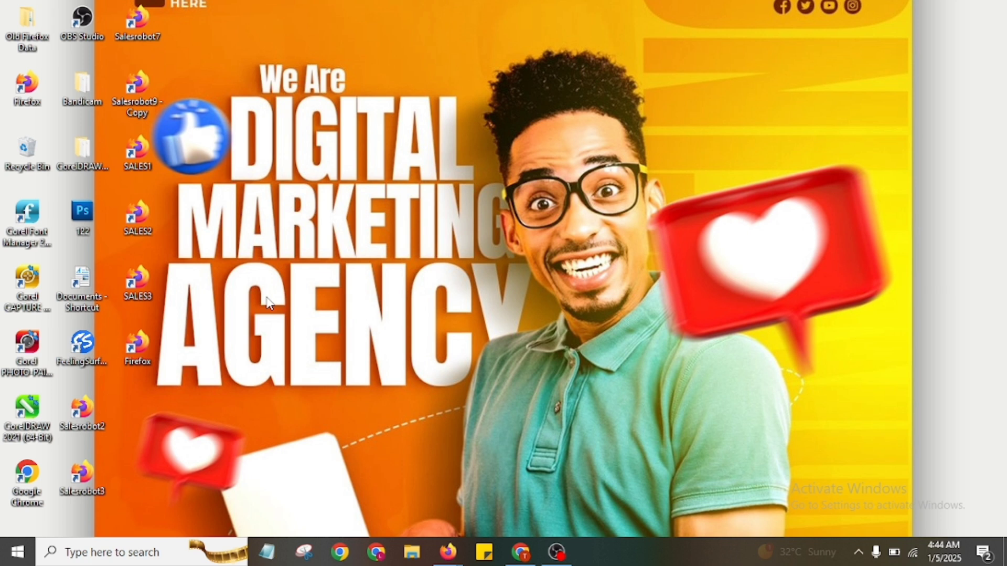
Launch Firefox from its desktop shortcut to bring up the Choose User Profile window
double_click(41, 88)
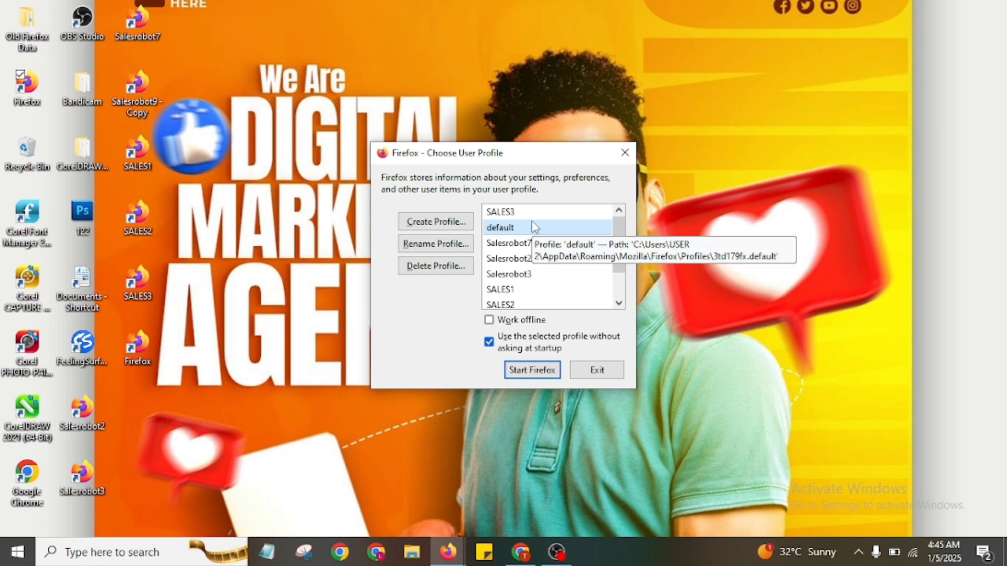
Create a new Firefox profile named THEPOP1 with the Create Profile wizard
click(436, 221)
click(603, 400)
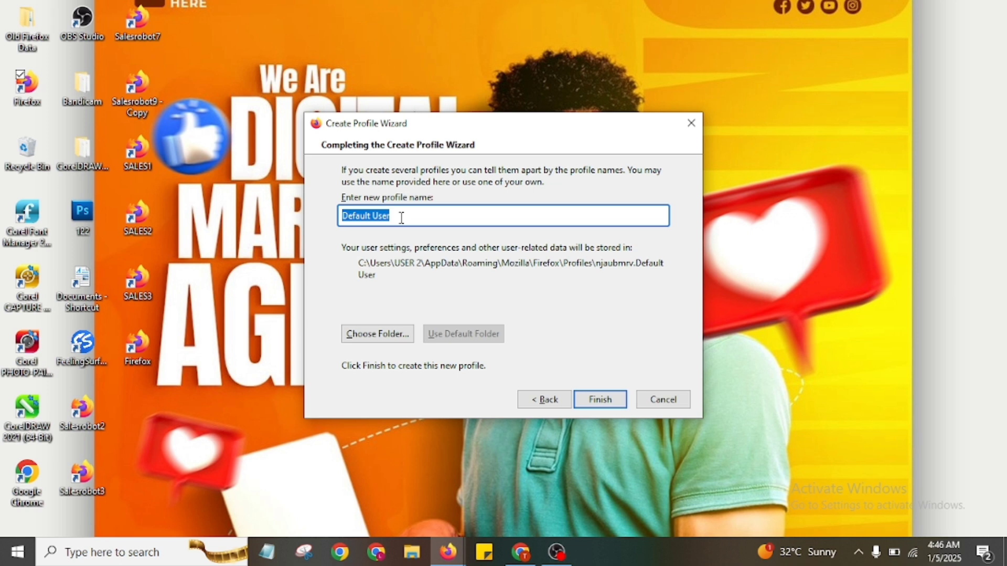
text(THEPOP)
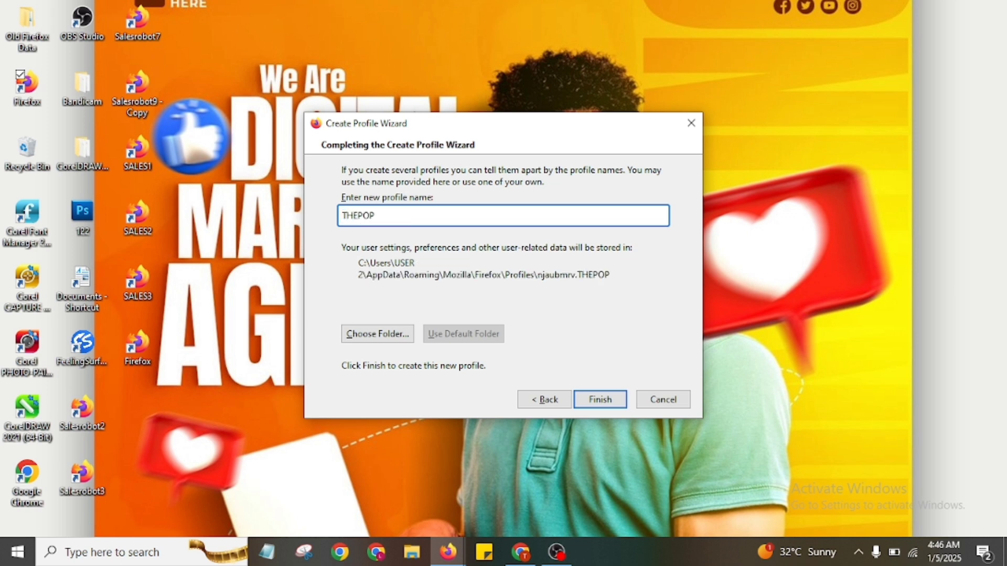
text(1)
click(601, 400)
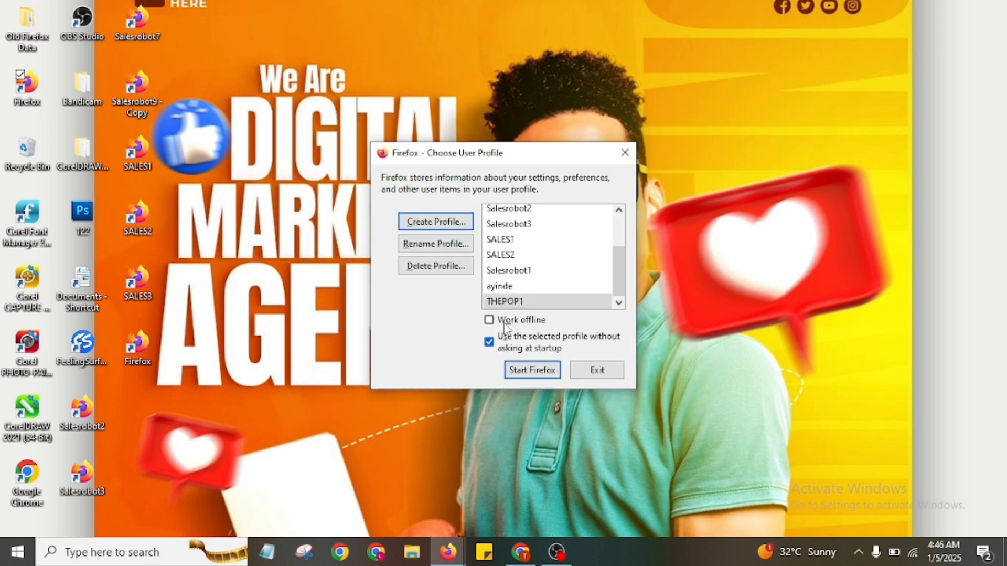
Create another profile named THEPOP2
click(432, 222)
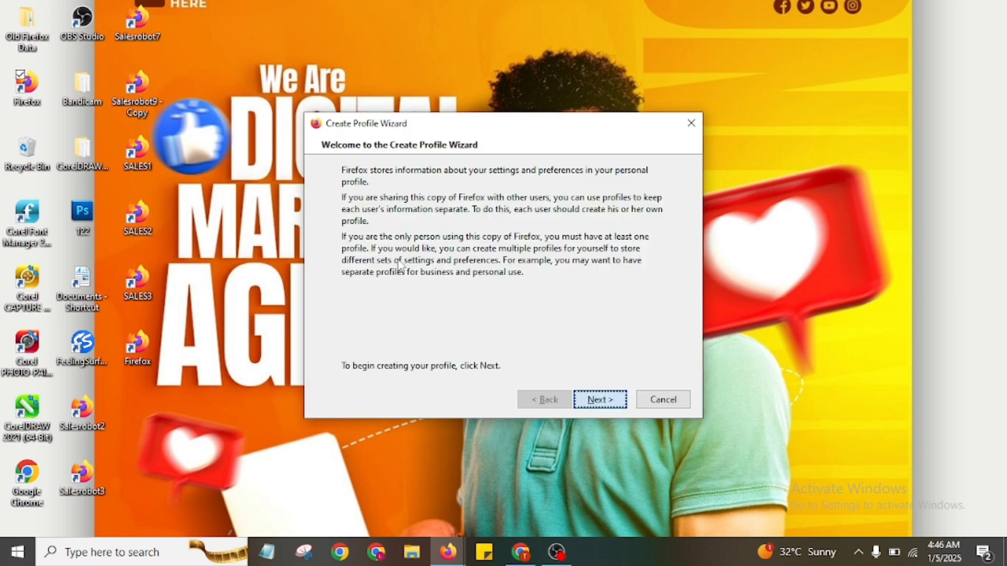
key(Return)
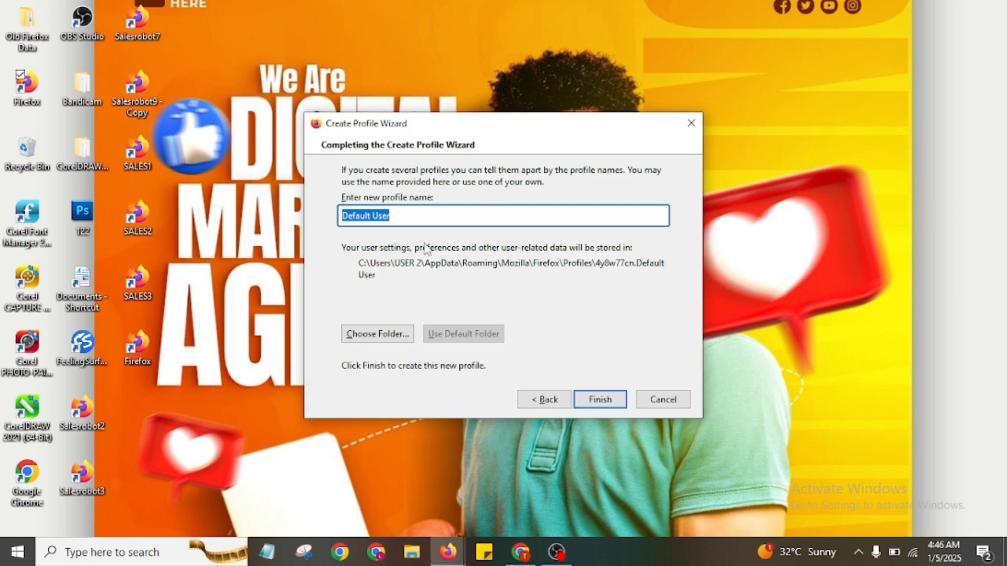
text(THE)
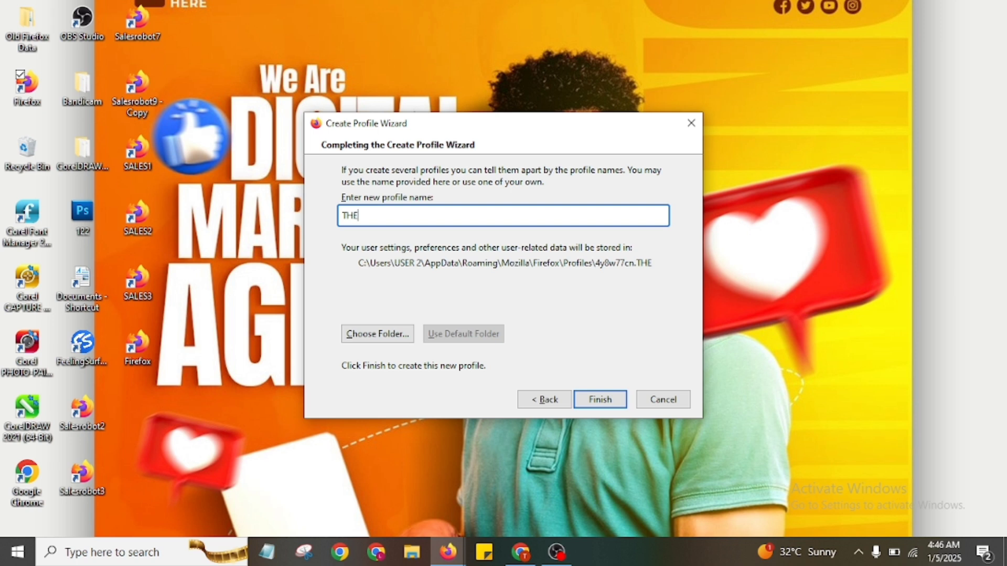
text(POP2)
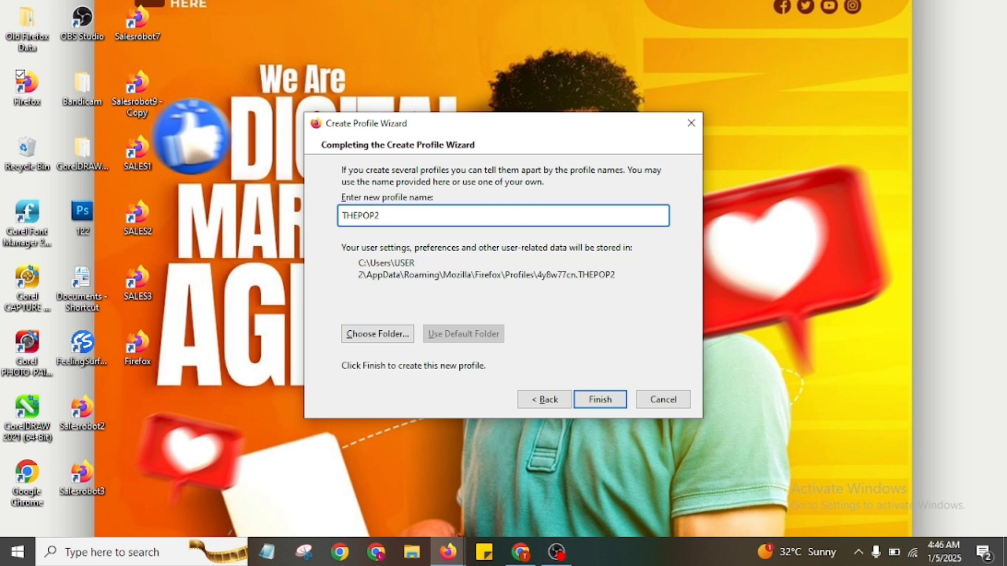
click(596, 401)
Cancel a third profile partway through naming it, and select THEPOP1 in the list
click(429, 222)
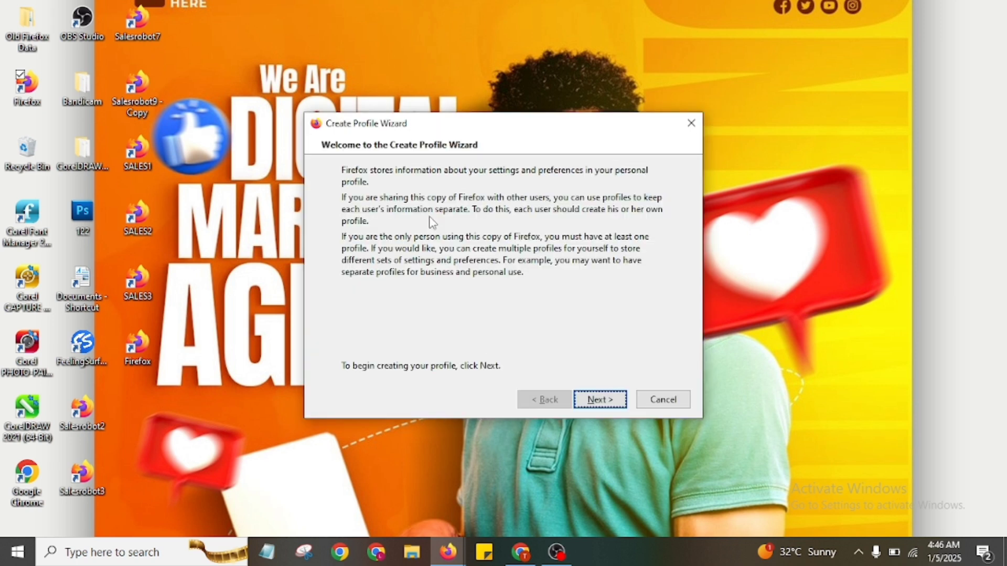
key(Return)
text(T)
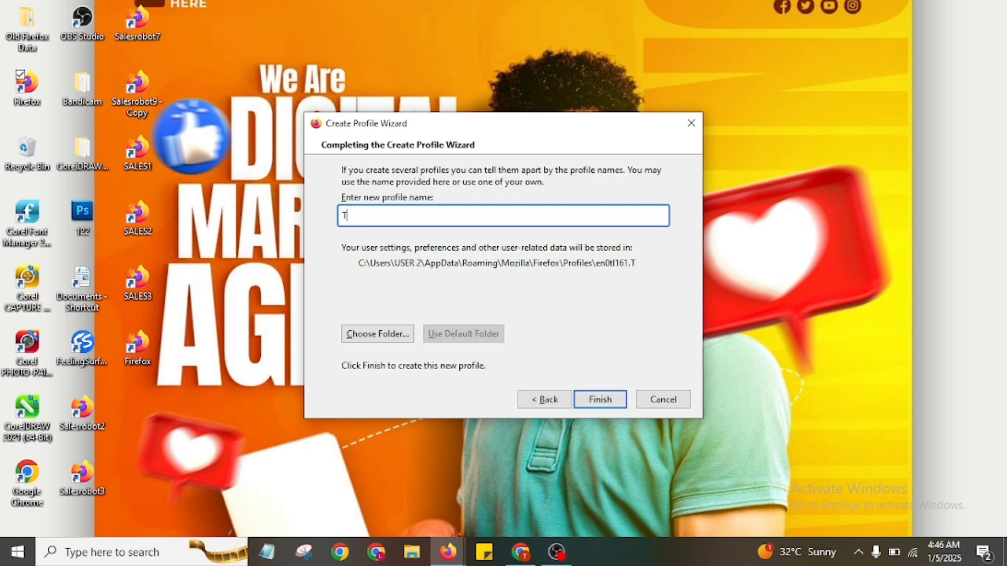
text(HEPO)
key(BackSpace)
key(BackSpace)
key(BackSpace)
key(BackSpace)
key(BackSpace)
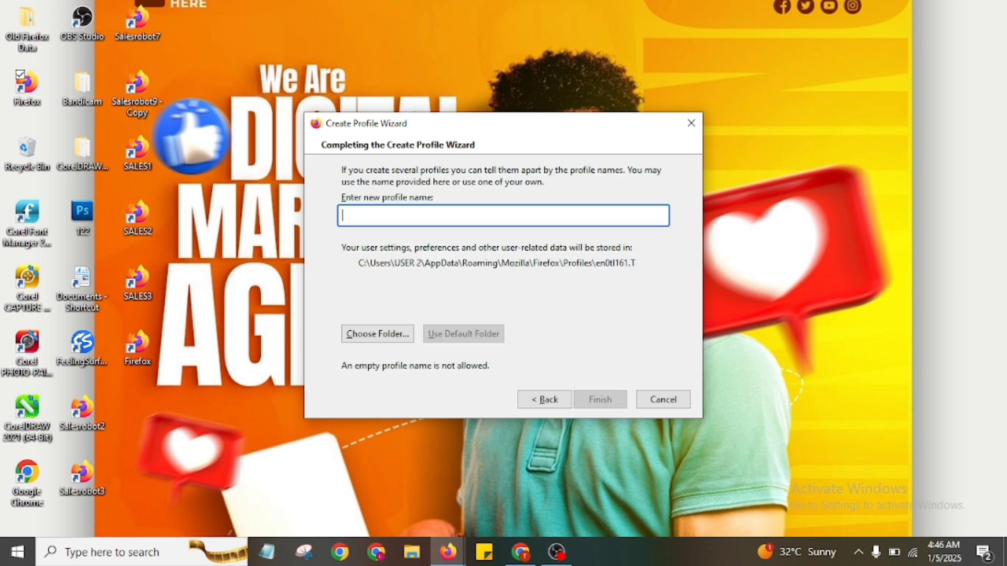
click(691, 123)
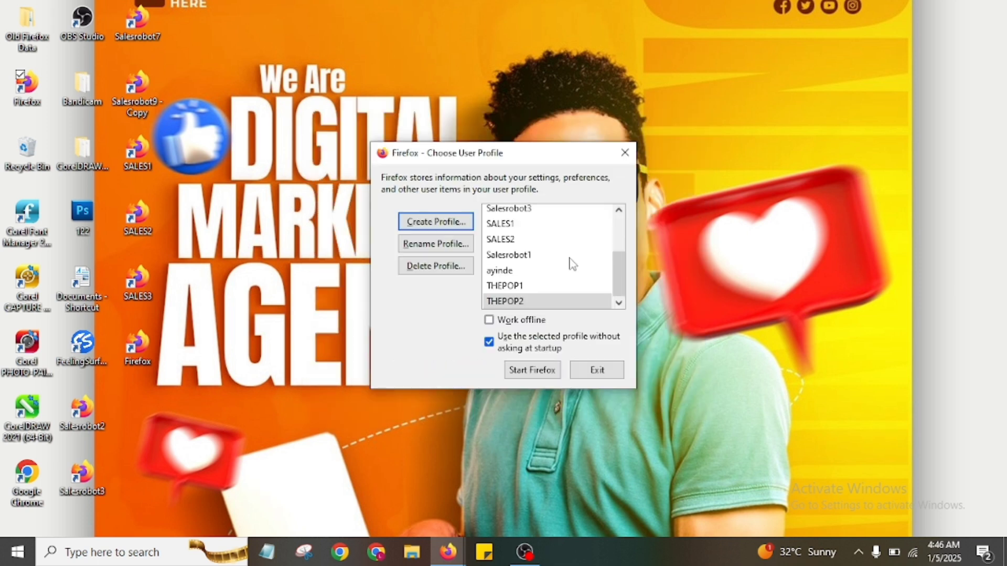
click(507, 286)
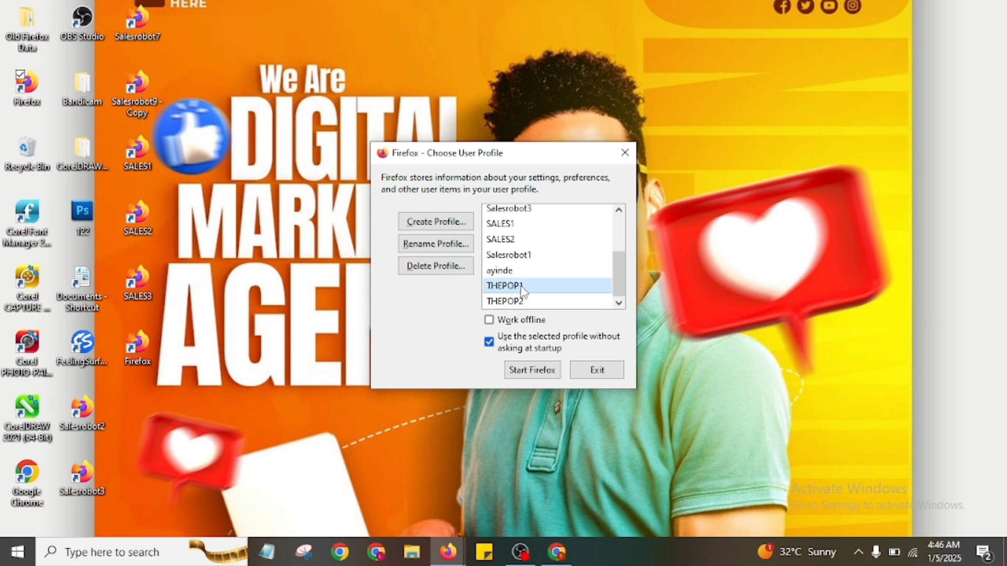
Delete the THEPOP2 profile and its files, then exit the chooser with THEPOP1 selected
key(Up)
click(513, 300)
click(511, 286)
click(517, 302)
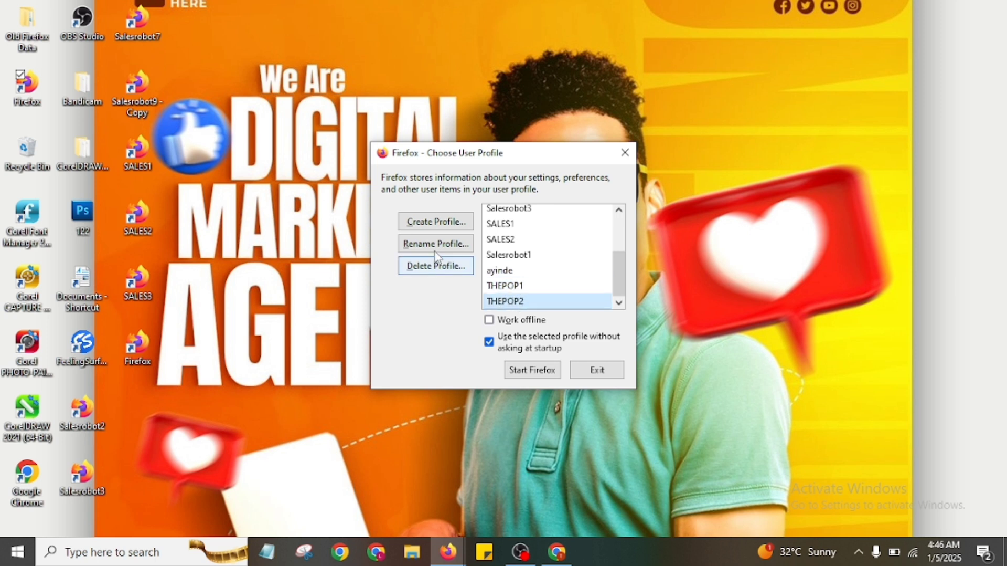
click(426, 267)
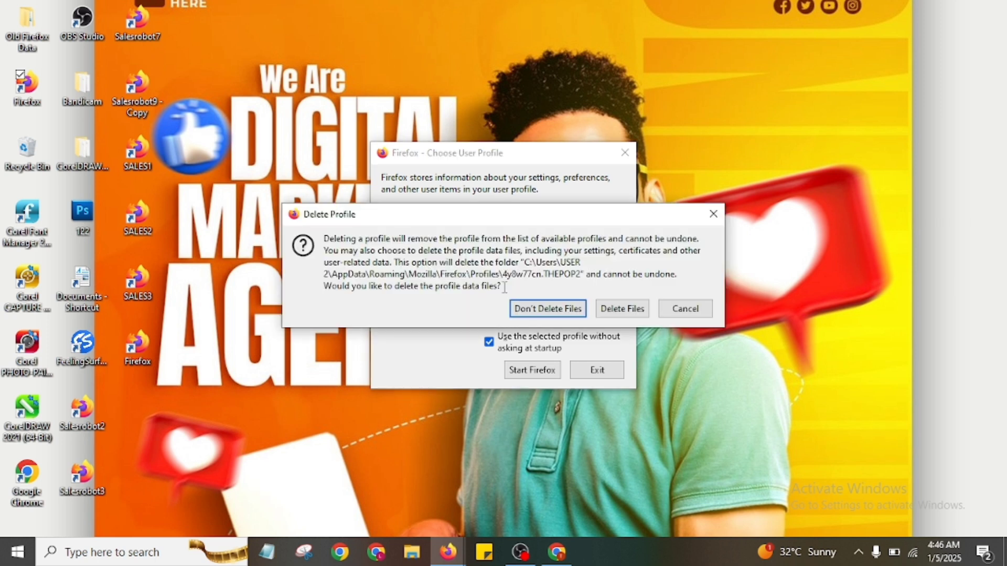
click(619, 307)
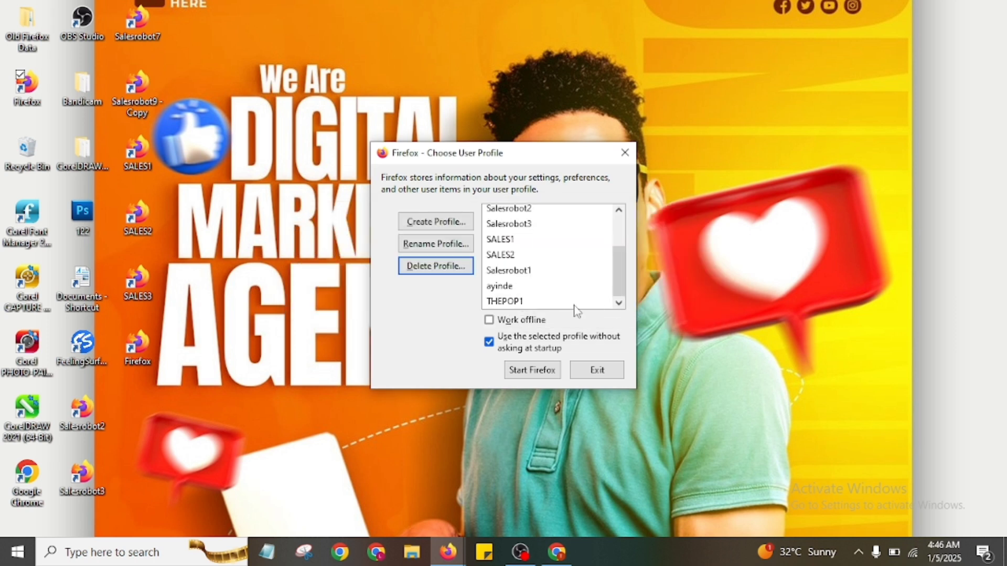
click(532, 303)
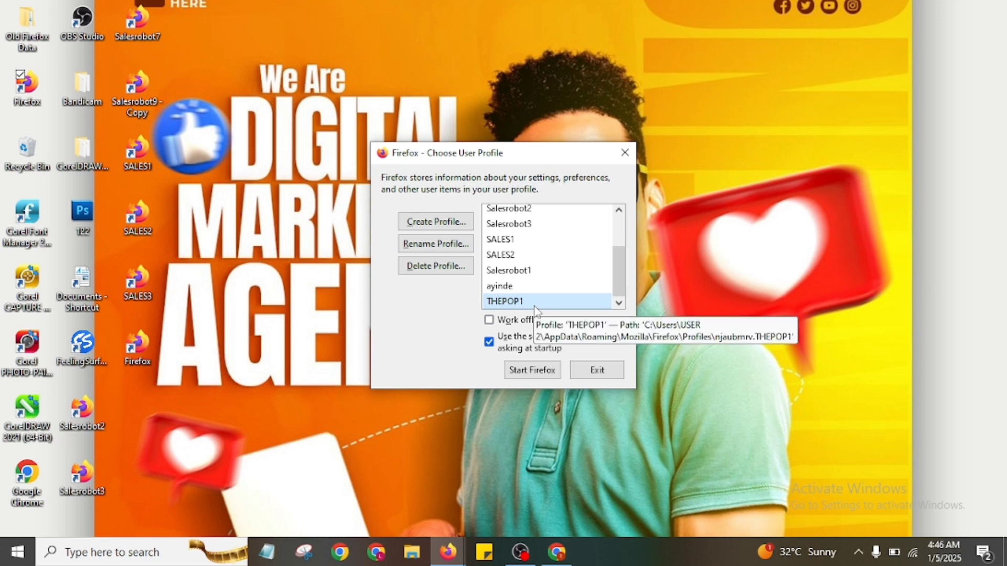
click(601, 370)
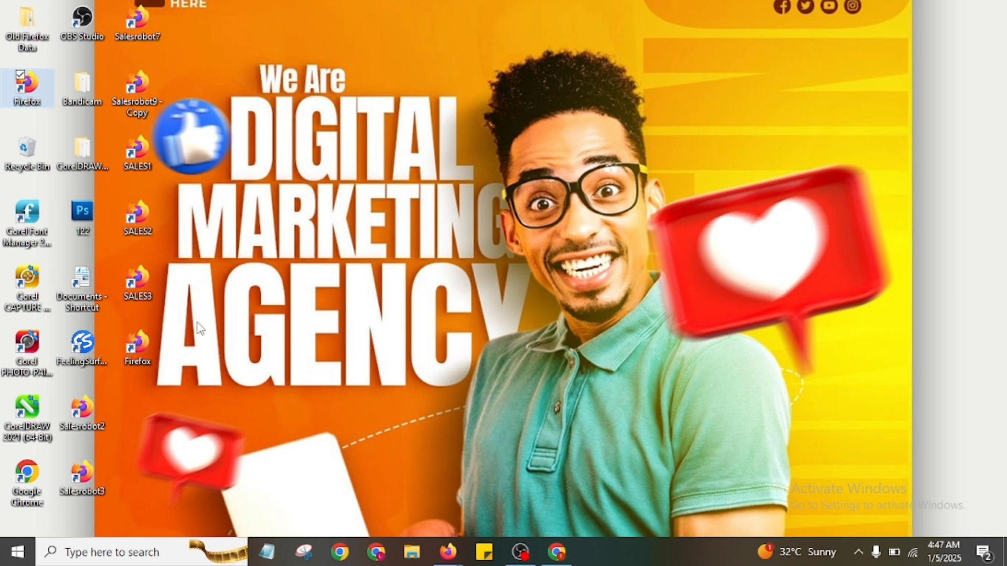
Append 'THEPOP1 -no-remote' after -P in the Firefox shortcut's Target, then apply and confirm
double_click(153, 345)
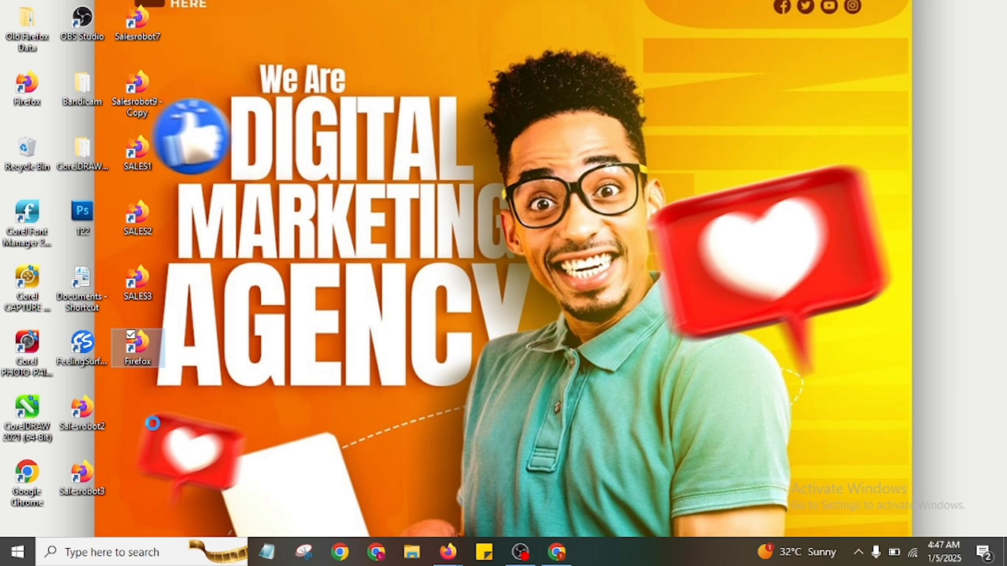
key(shift+F10)
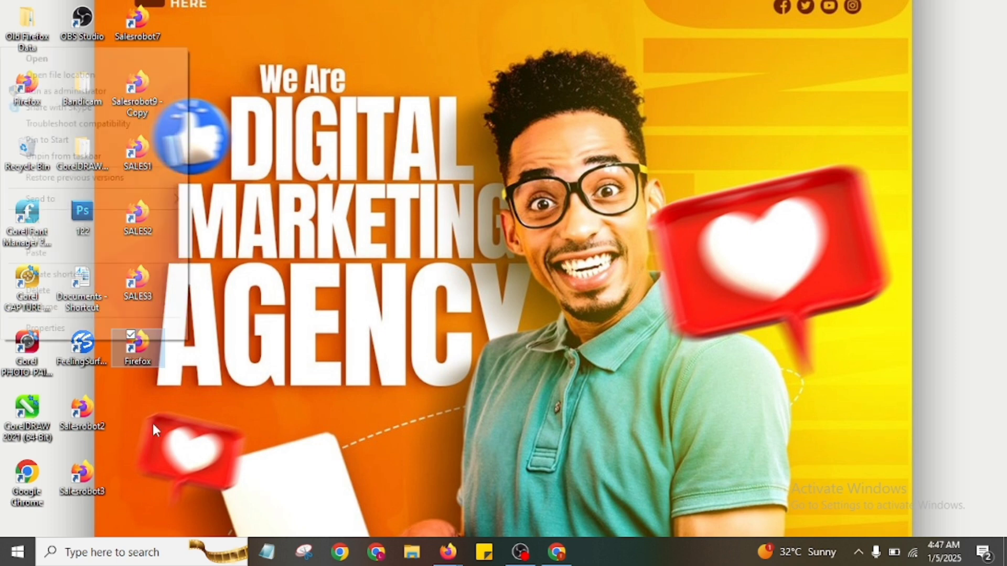
click(49, 329)
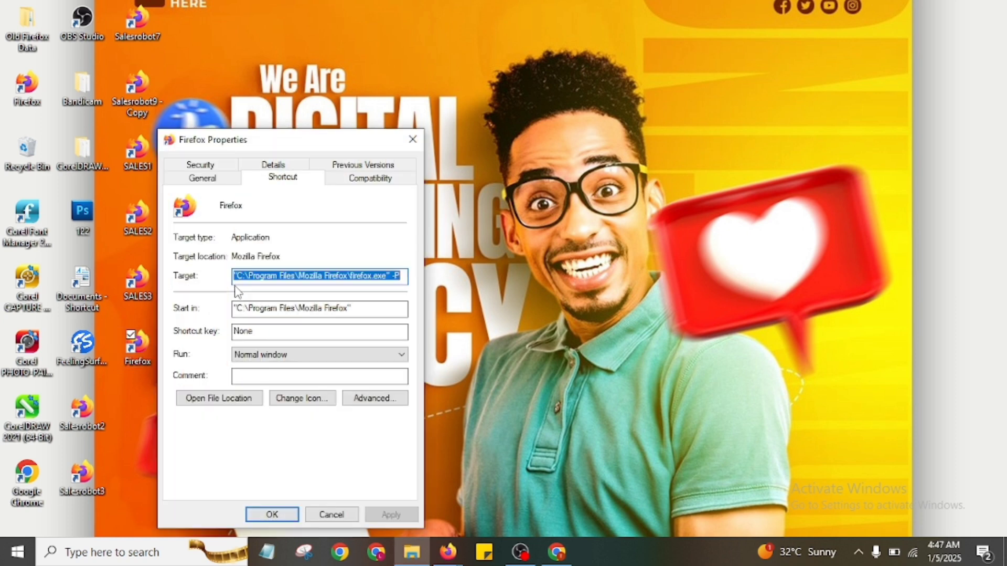
click(403, 276)
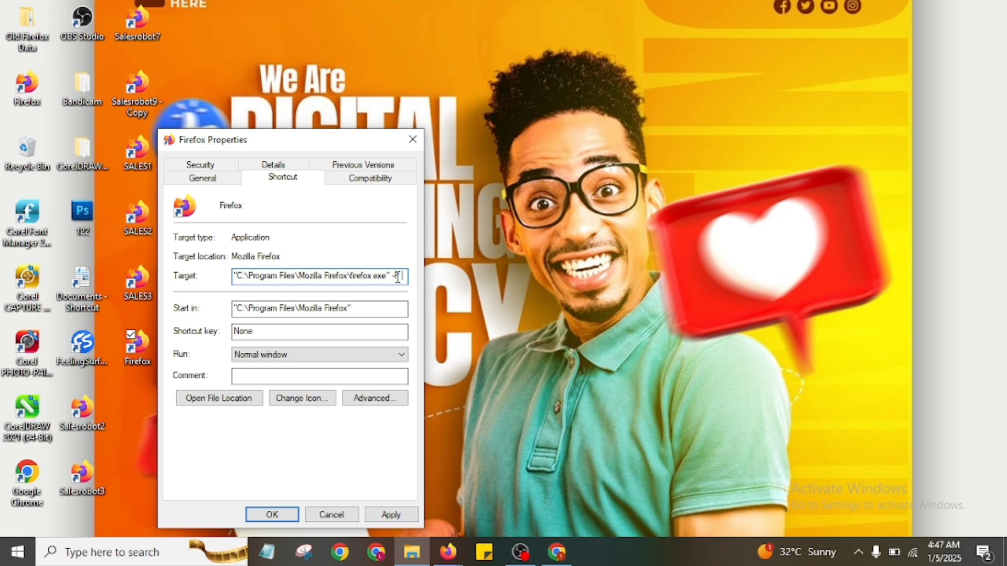
text(THEPOP1)
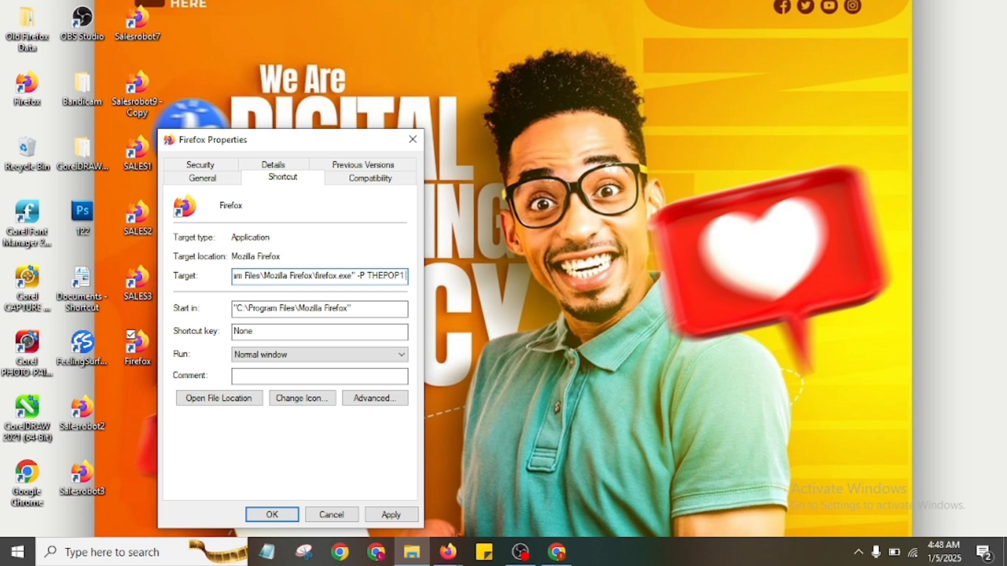
text( -)
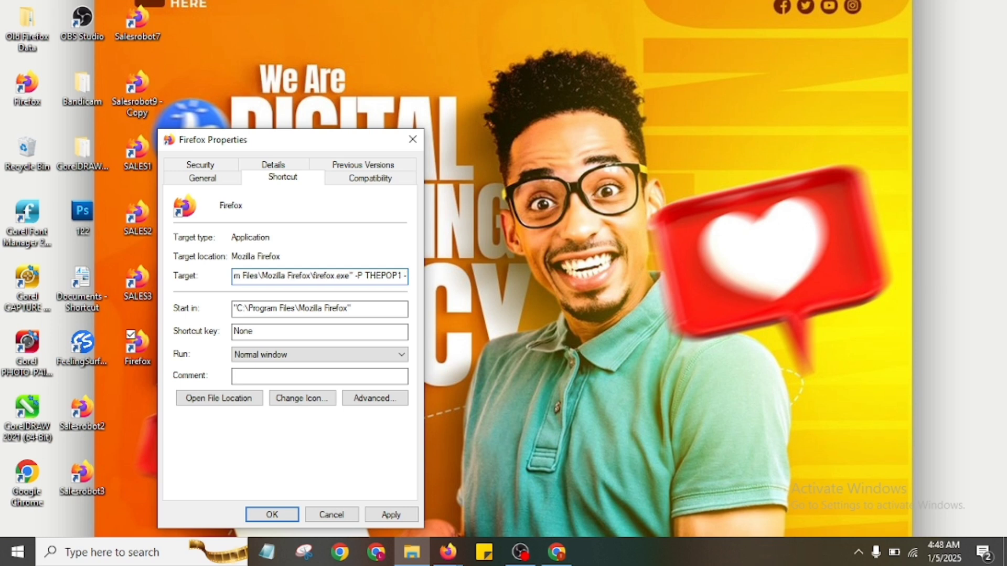
text(no)
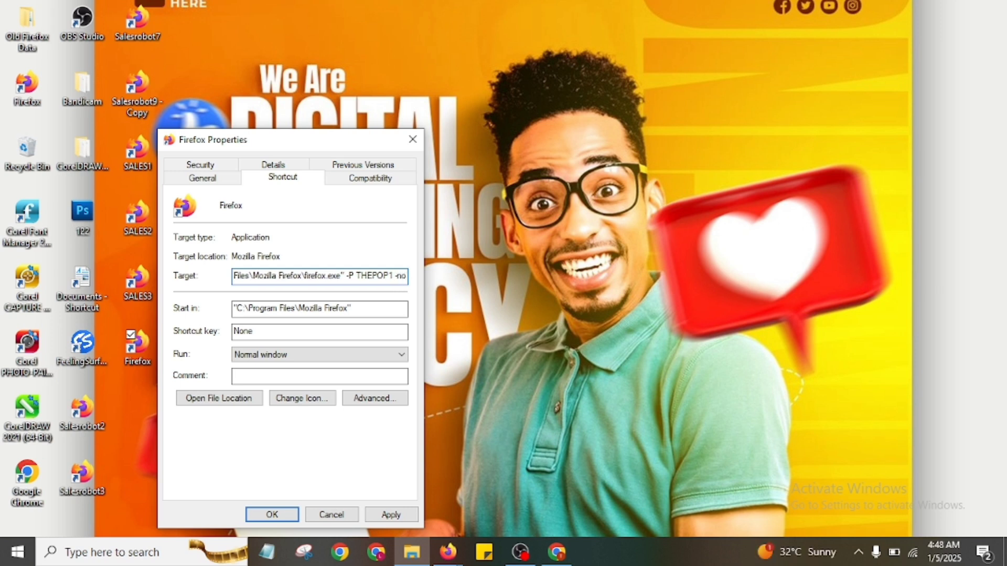
text(-)
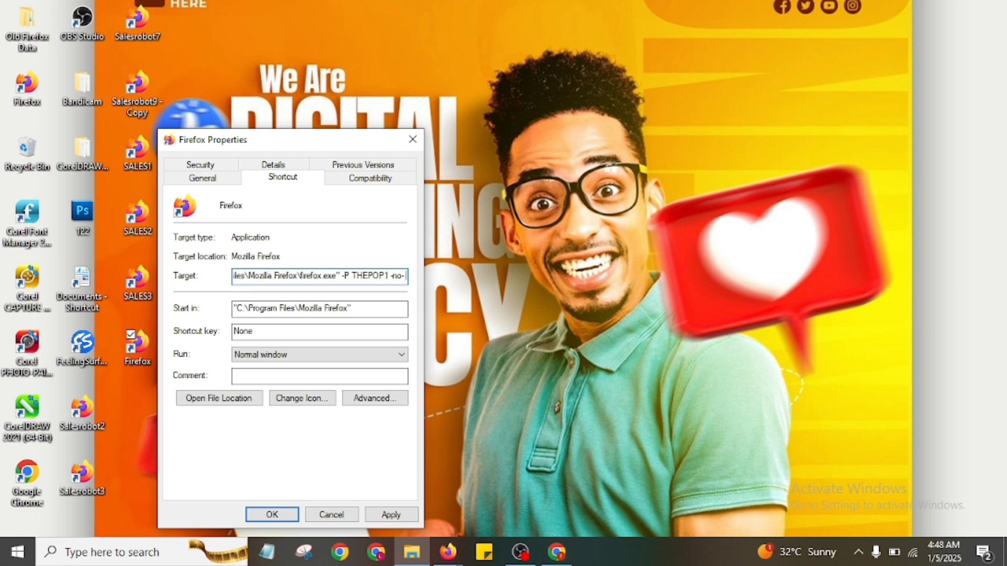
text(remote)
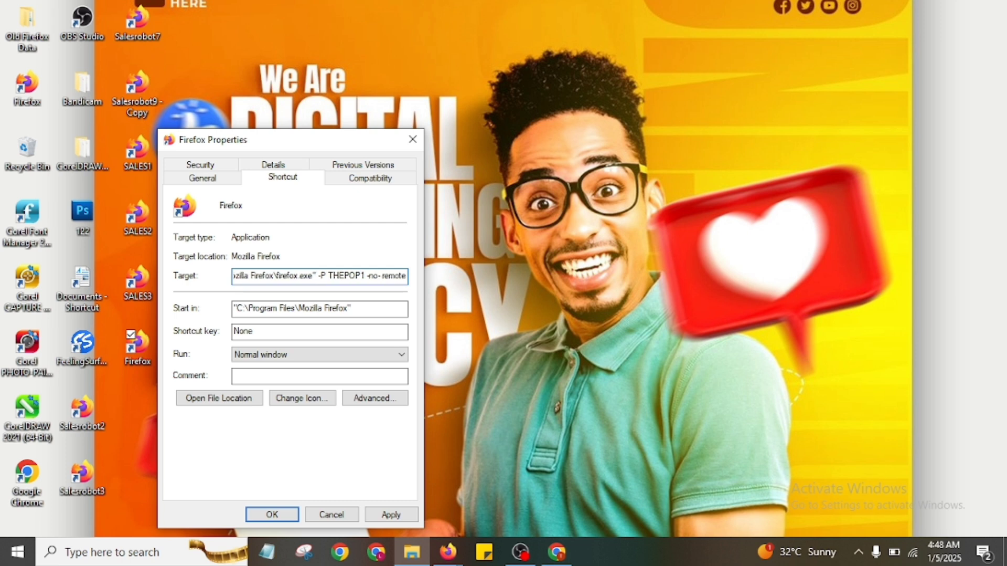
click(381, 275)
click(390, 515)
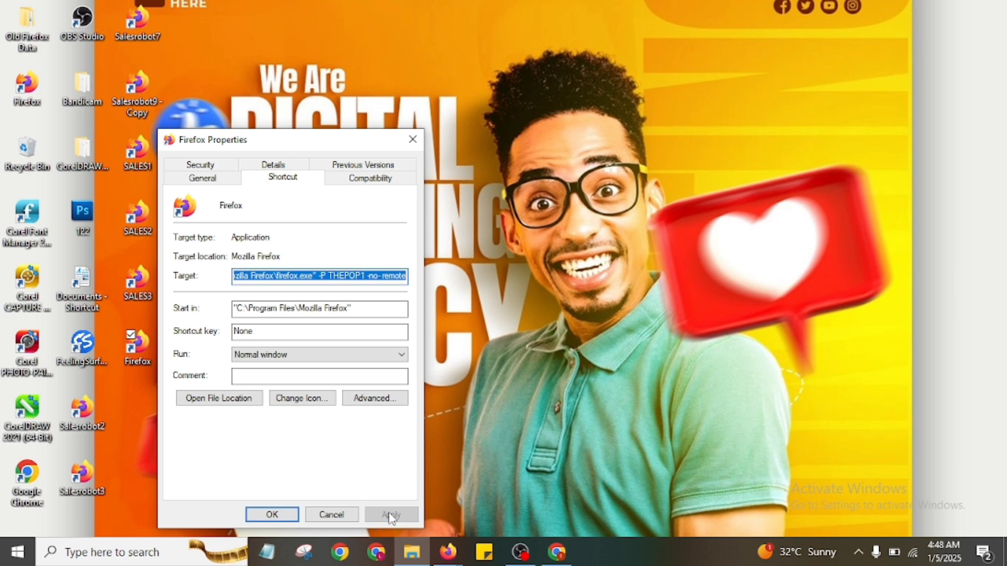
click(278, 514)
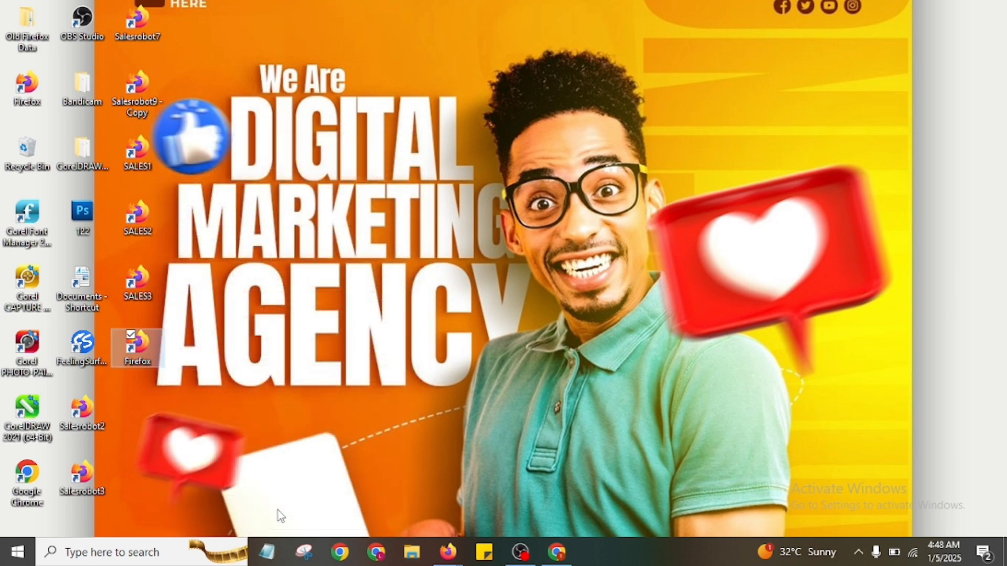
double_click(146, 344)
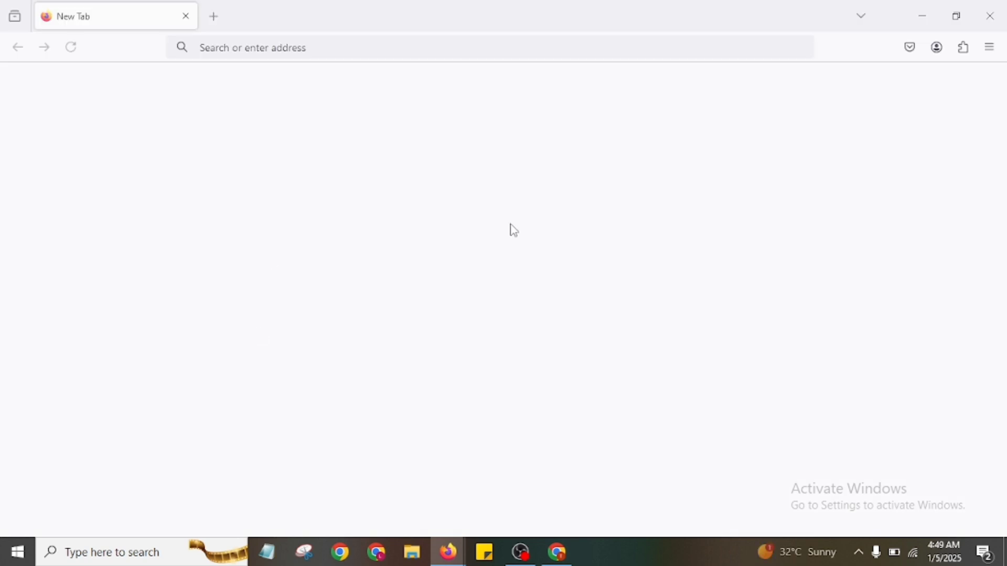
click(344, 45)
text(f)
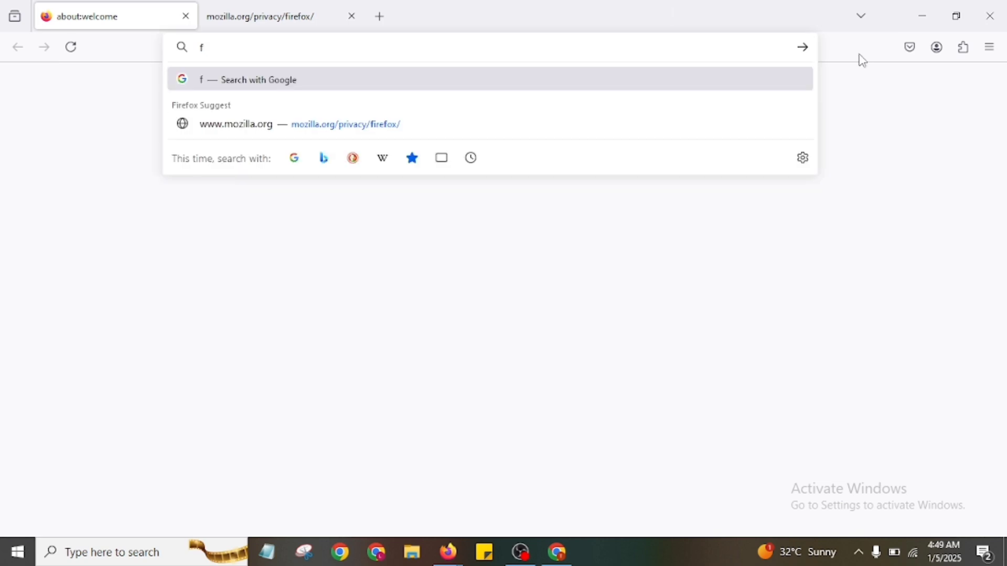
click(995, 13)
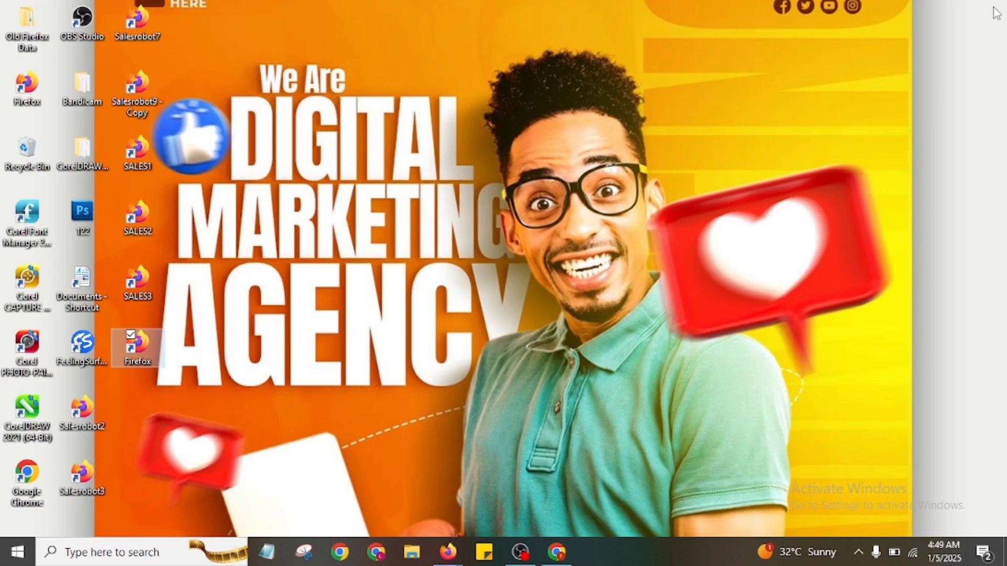
double_click(39, 89)
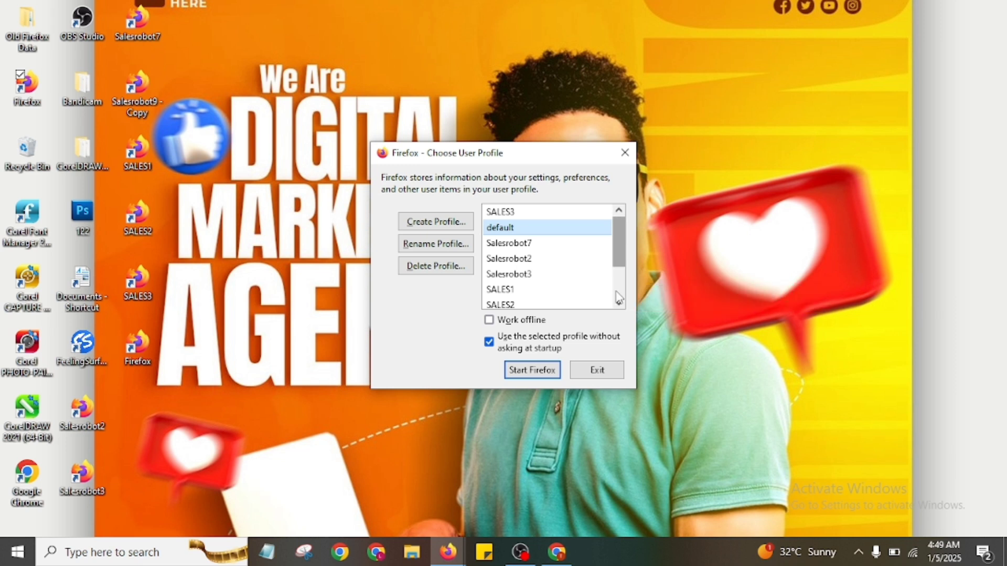
scroll(619, 242, down, 1)
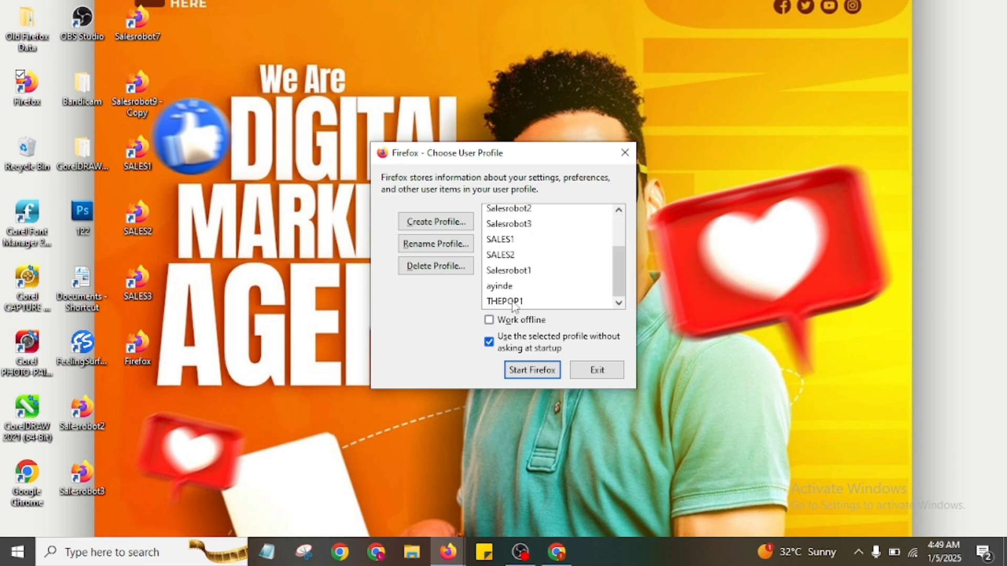
click(601, 370)
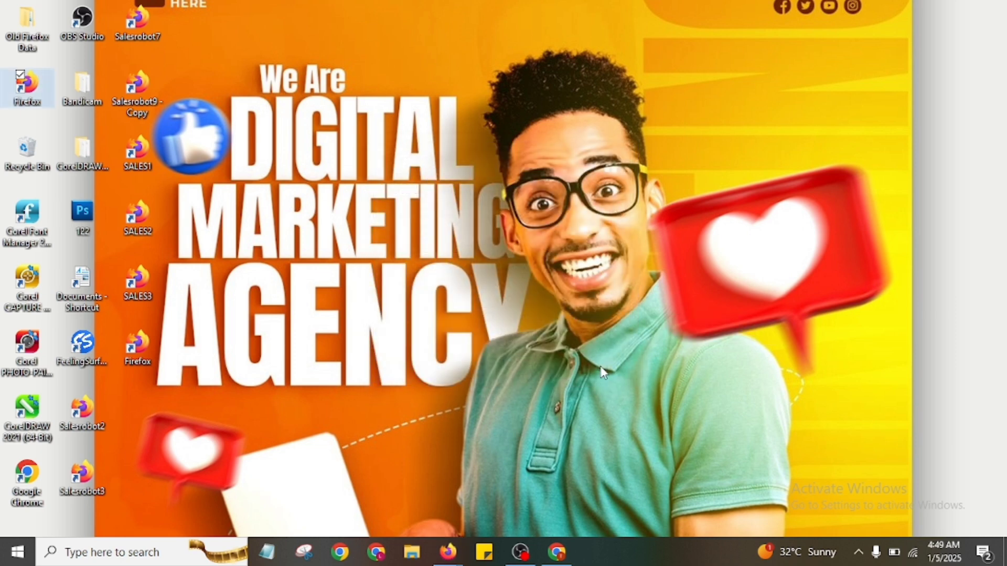